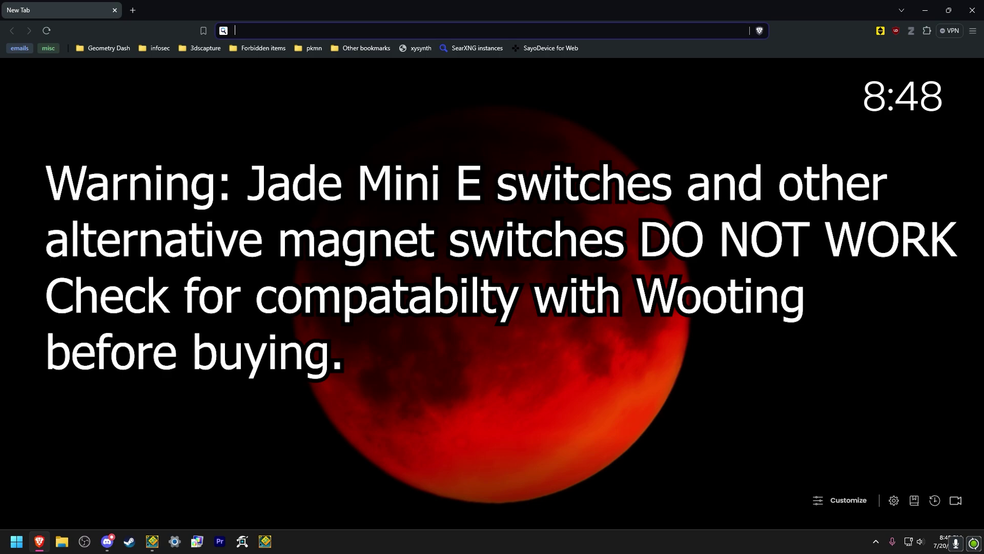
# Connect the SayoDevice O3C v1 and show its Device Option page with firmware 114
pyautogui.click(551, 54)
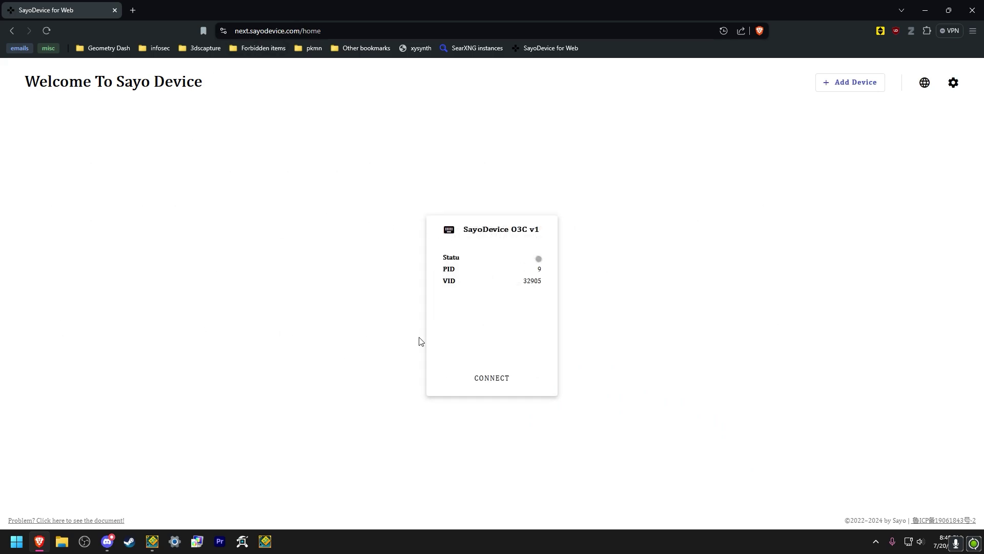
pyautogui.click(491, 378)
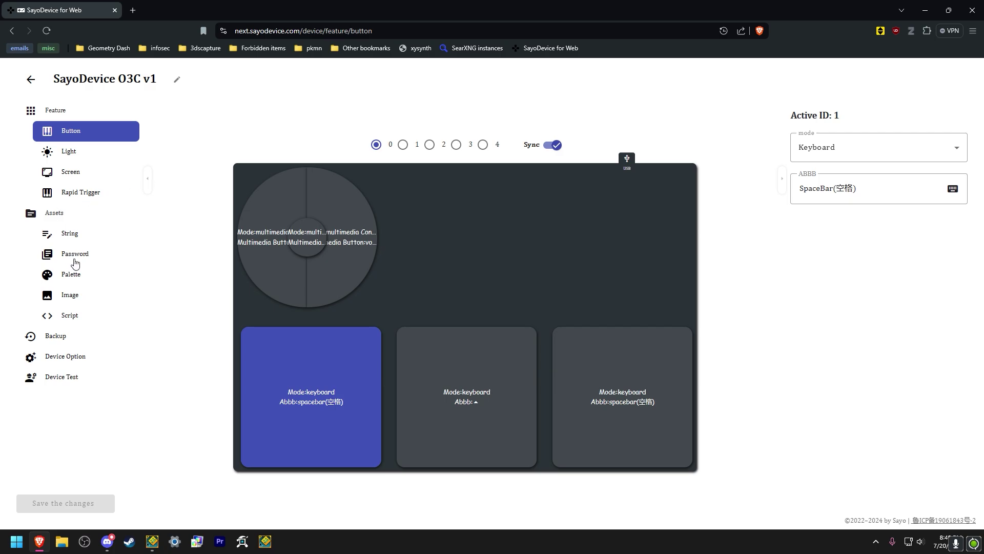
pyautogui.click(60, 356)
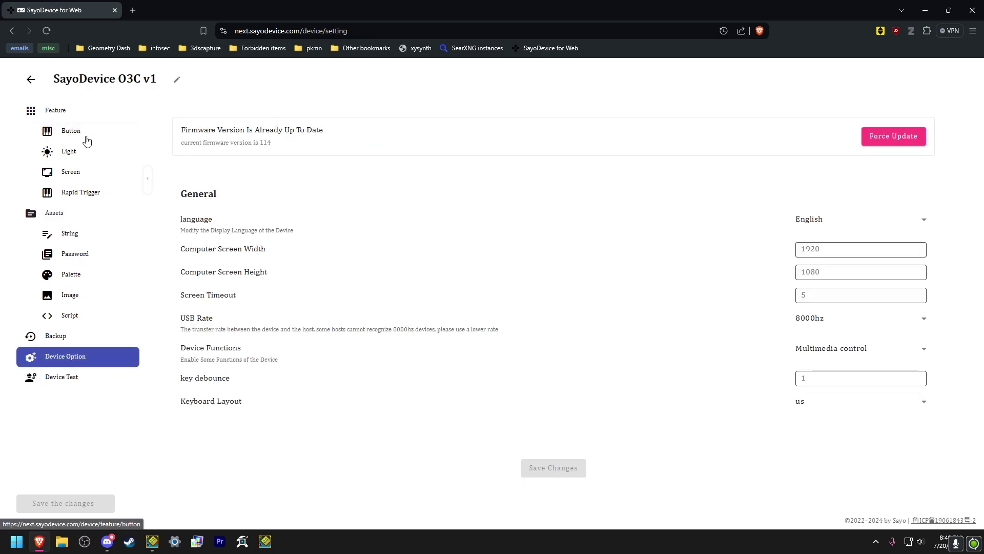
# Return to the Button mapping page and keep the key mode set to Keyboard
pyautogui.click(56, 130)
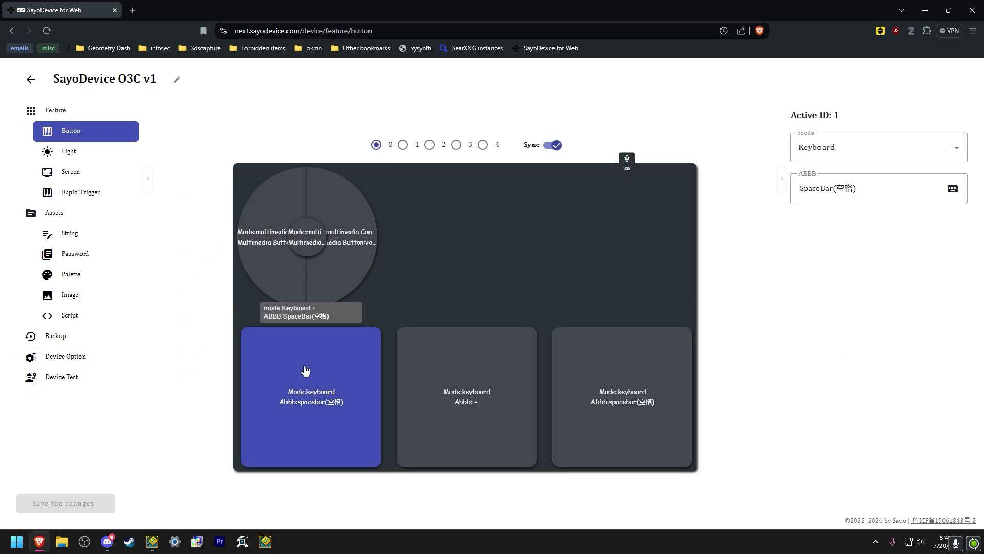
pyautogui.click(823, 155)
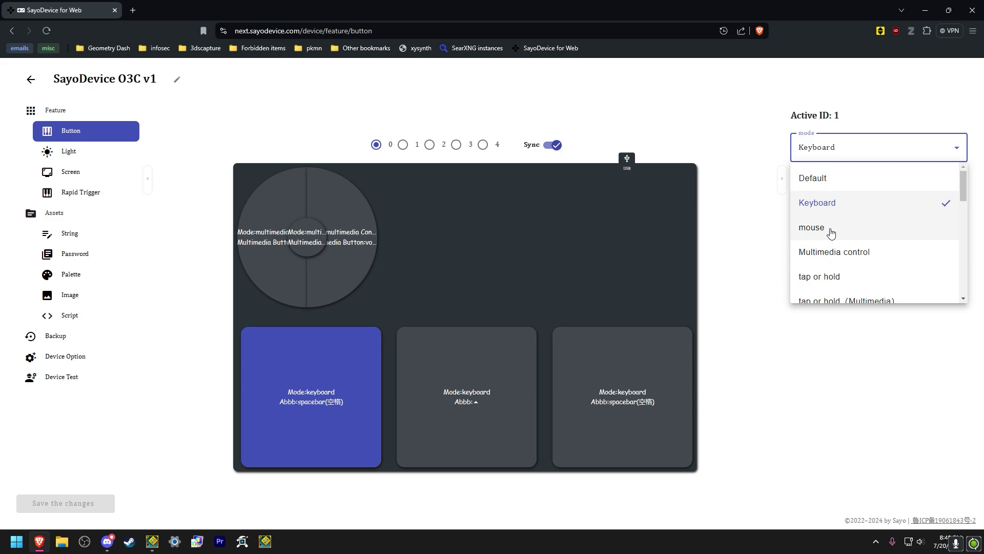
pyautogui.scroll(-5, 831, 233)
pyautogui.scroll(5, 831, 233)
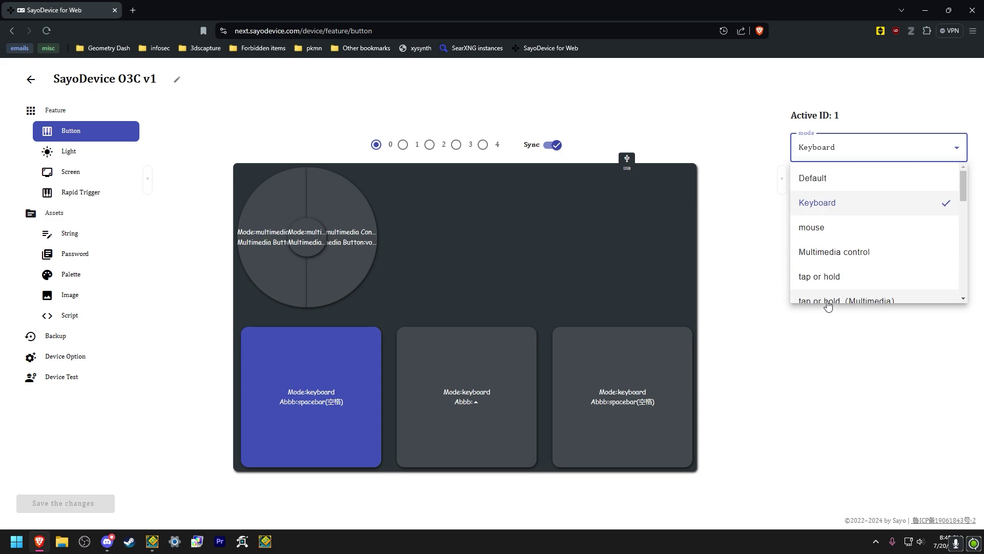
pyautogui.click(825, 158)
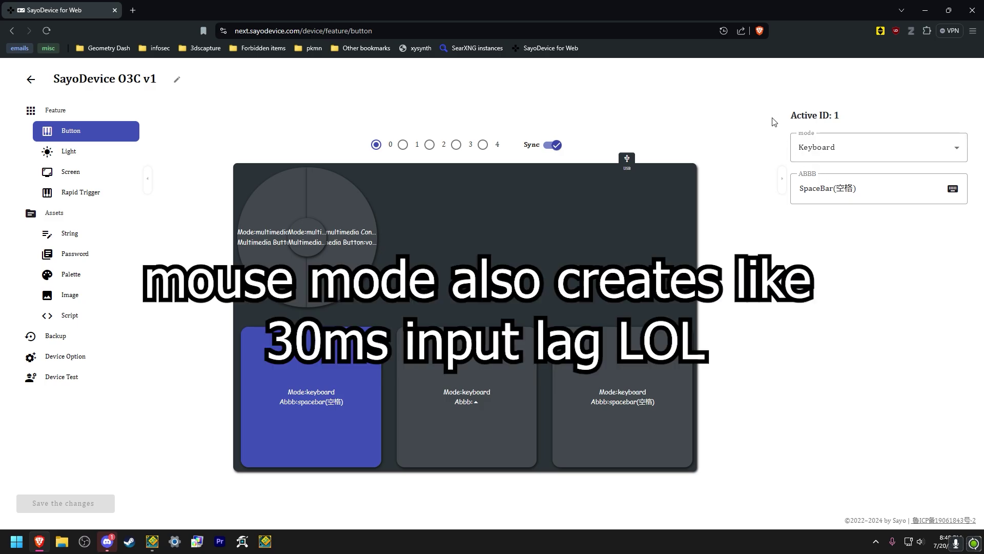
# Inspect each key's binding: keys 1 and 3 SpaceBar, key 2 ▲, ending on key 1
pyautogui.click(463, 375)
pyautogui.click(619, 384)
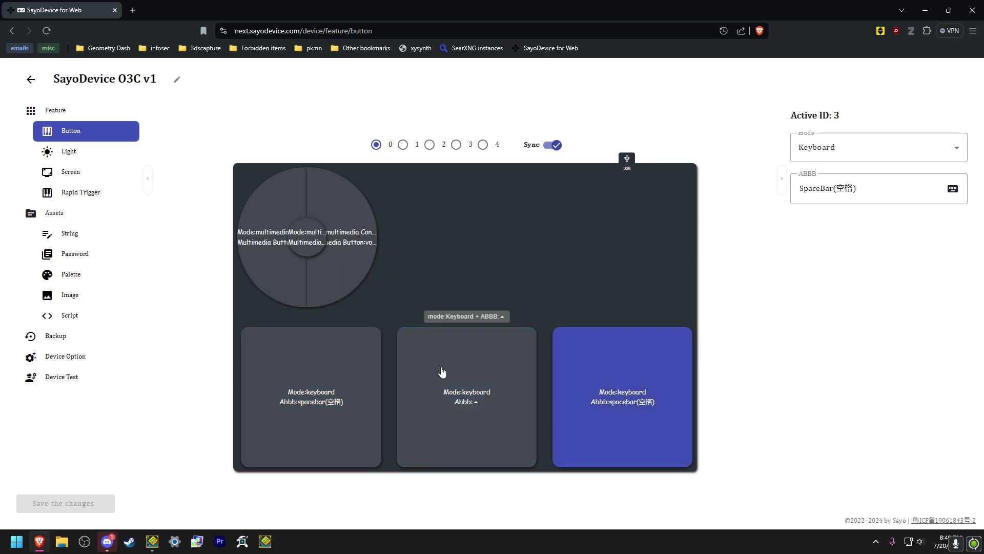
pyautogui.click(342, 372)
pyautogui.click(474, 383)
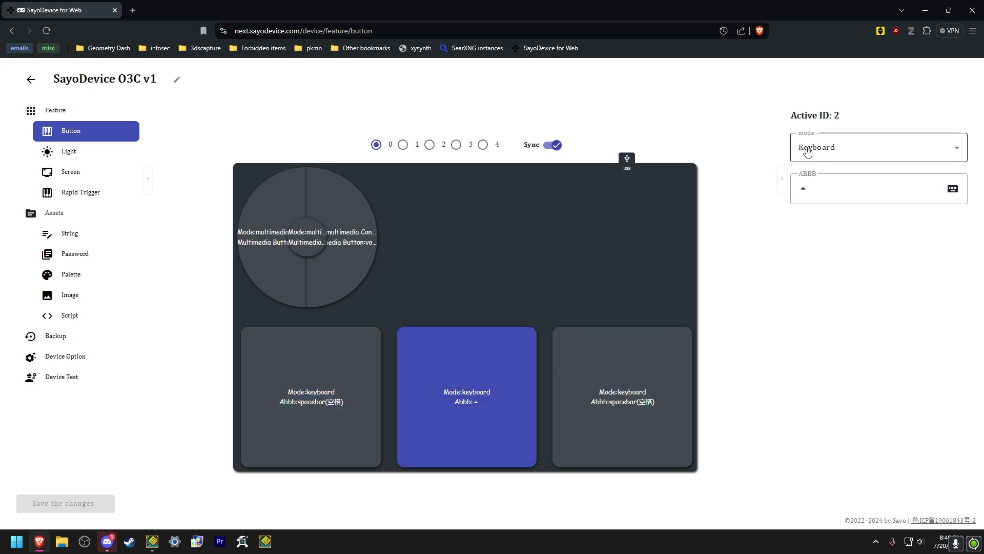
pyautogui.click(374, 383)
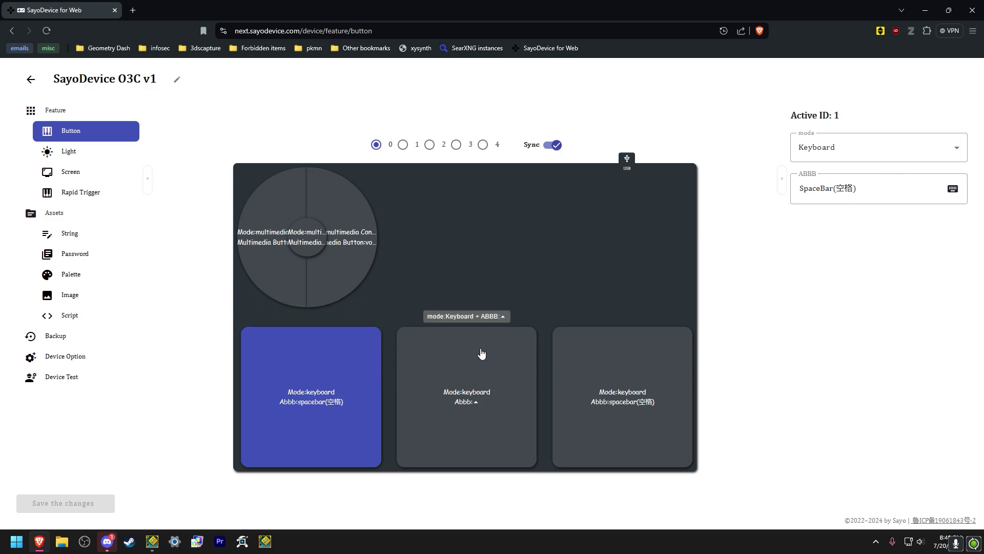
pyautogui.click(866, 196)
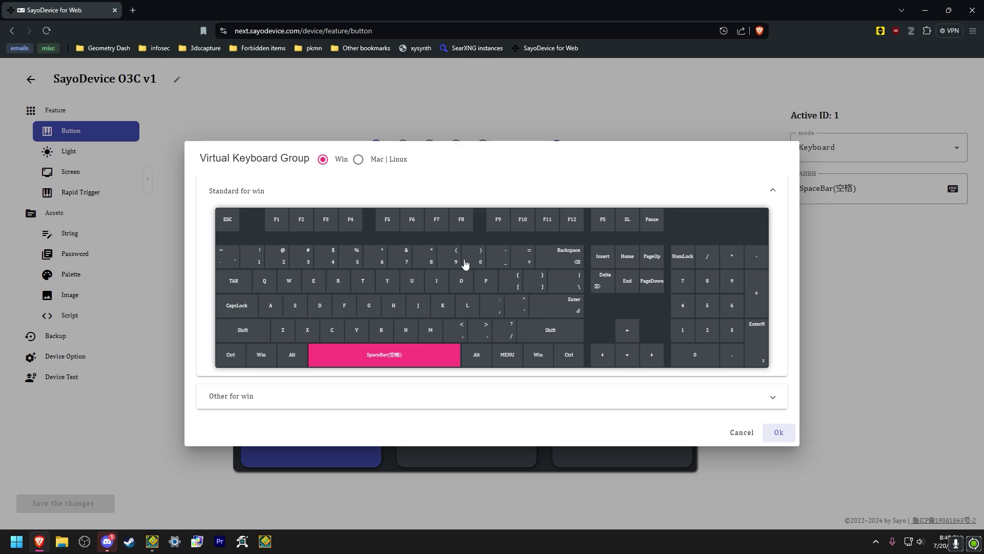
pyautogui.click(417, 397)
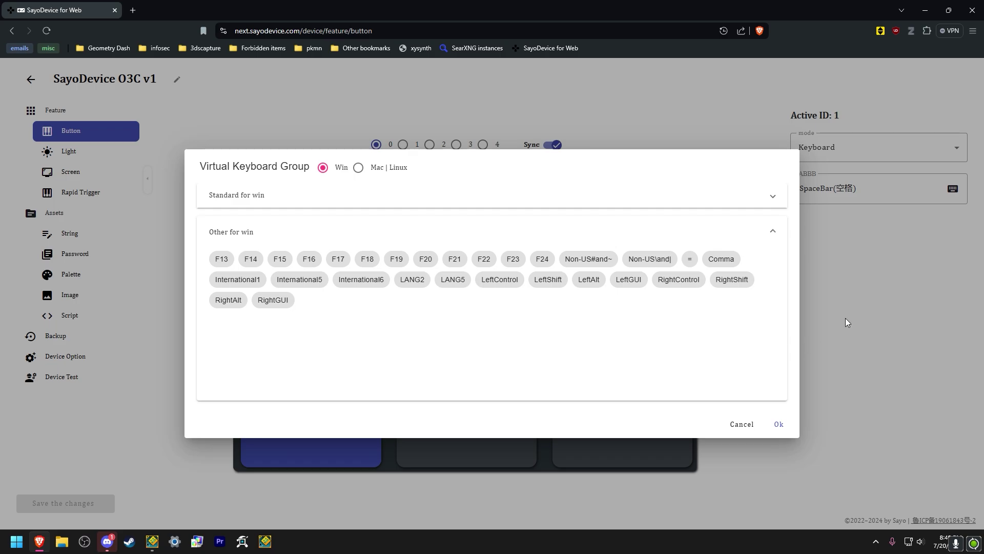
pyautogui.click(881, 301)
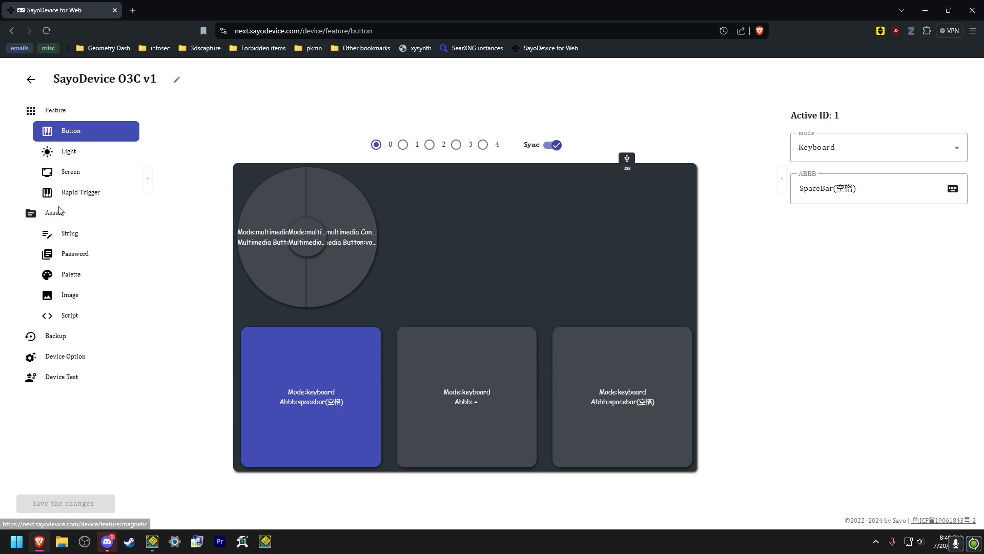
# Show the Rapid Trigger settings and test the first key's travel reading with a press
pyautogui.click(71, 195)
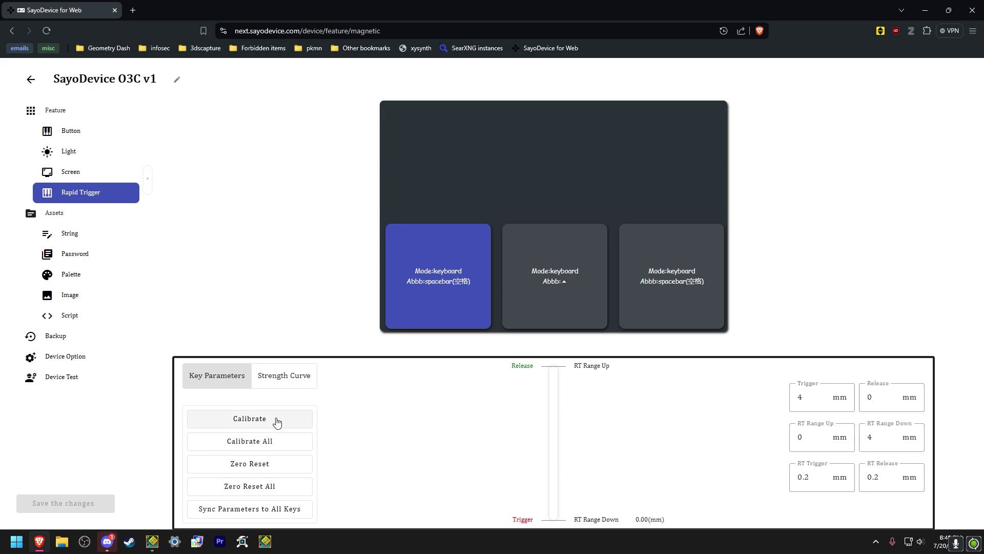
pyautogui.press('space')
pyautogui.press('space')
pyautogui.press('space')
pyautogui.press('space')
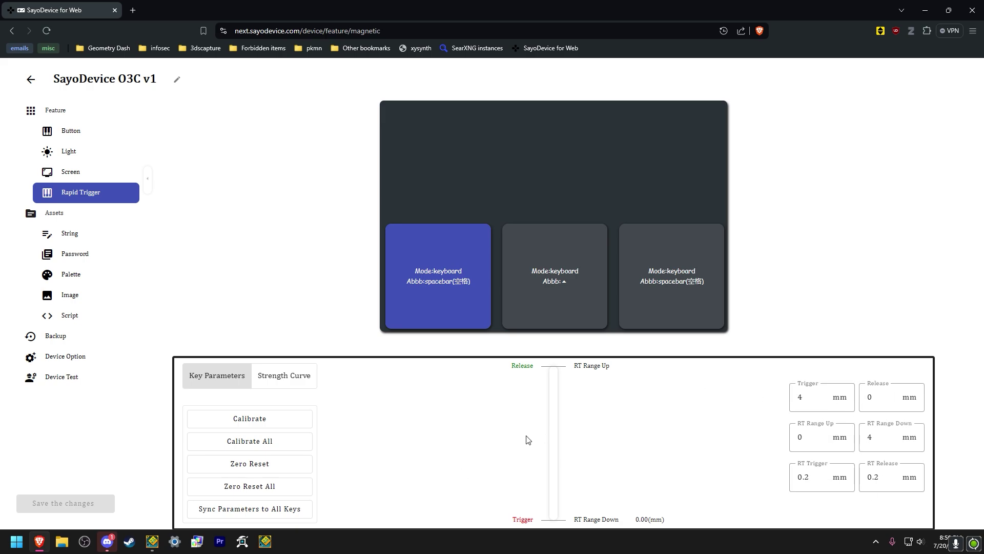
# Select the middle key and press the keys to test their travel readings
pyautogui.click(577, 313)
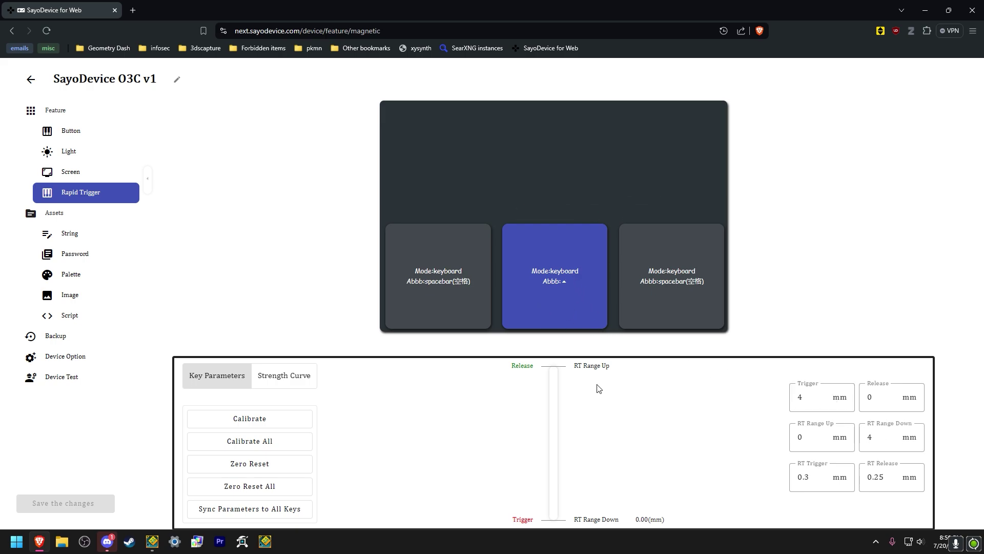
pyautogui.press('space')
pyautogui.press('space')
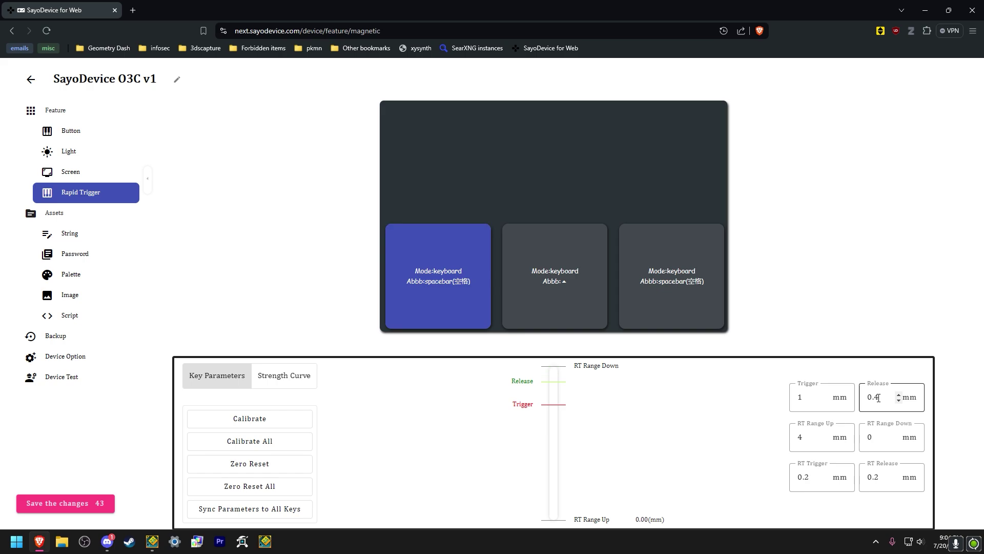
pyautogui.press('space')
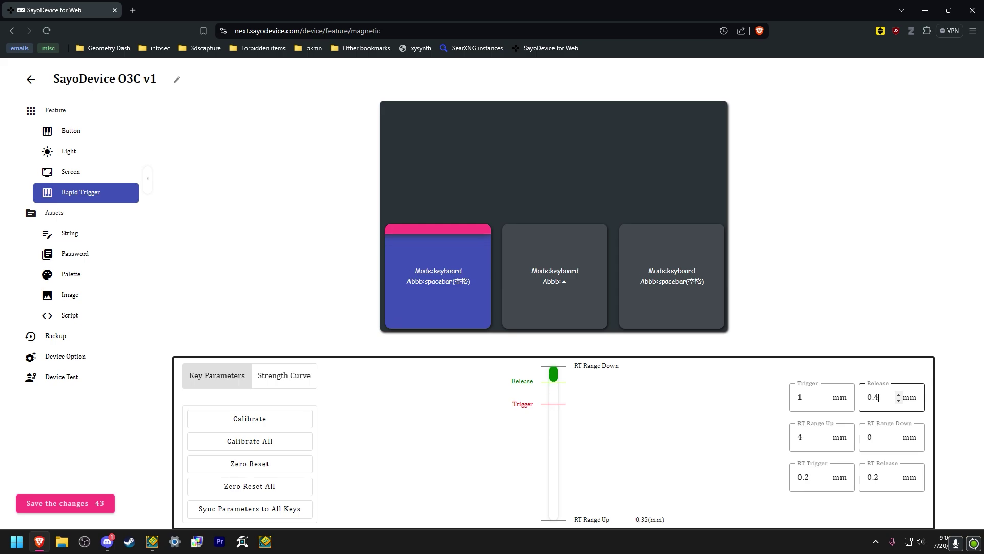
# Enter 1.2 into the Trigger and Release distance fields
pyautogui.hotkey('shift', 'Tab')
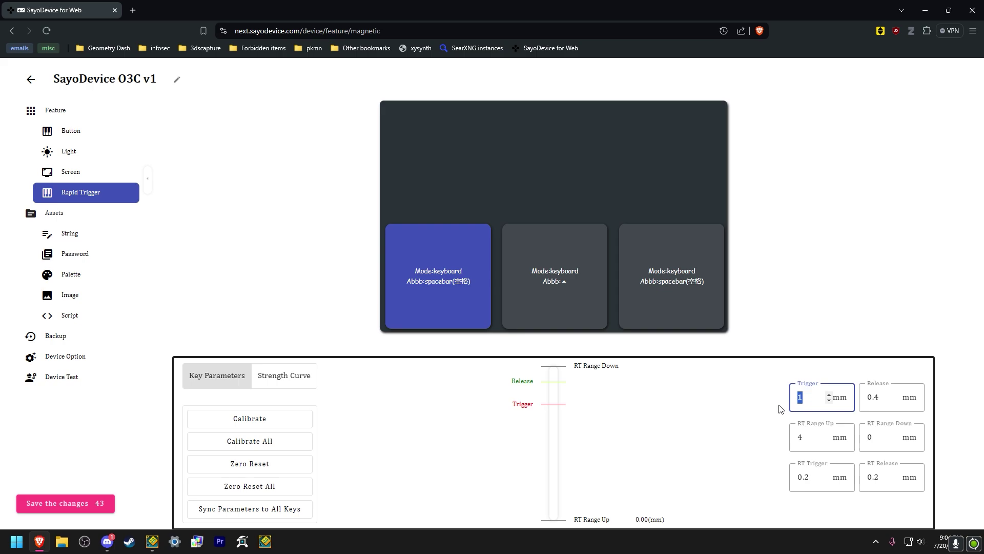
pyautogui.write('1.2')
pyautogui.press('Tab')
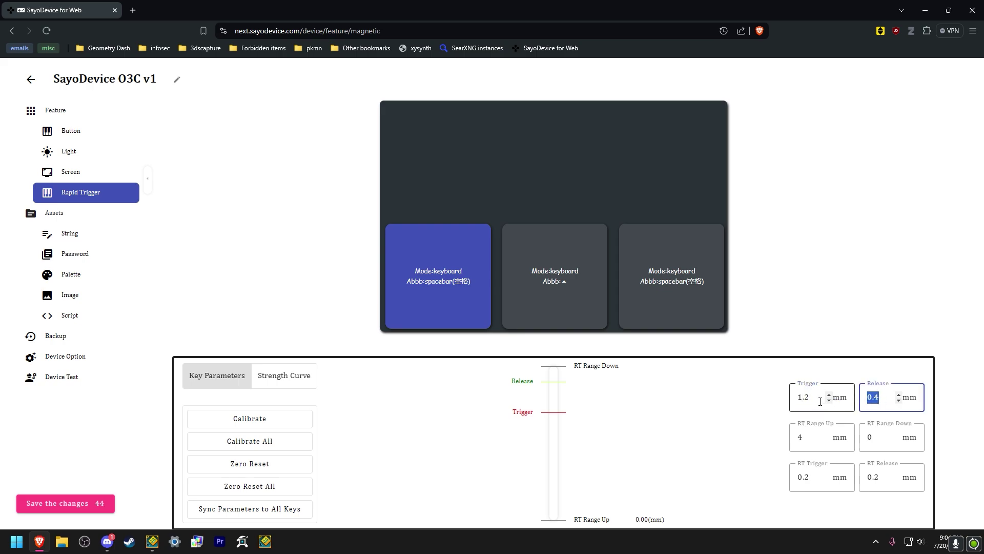
pyautogui.write('1.2')
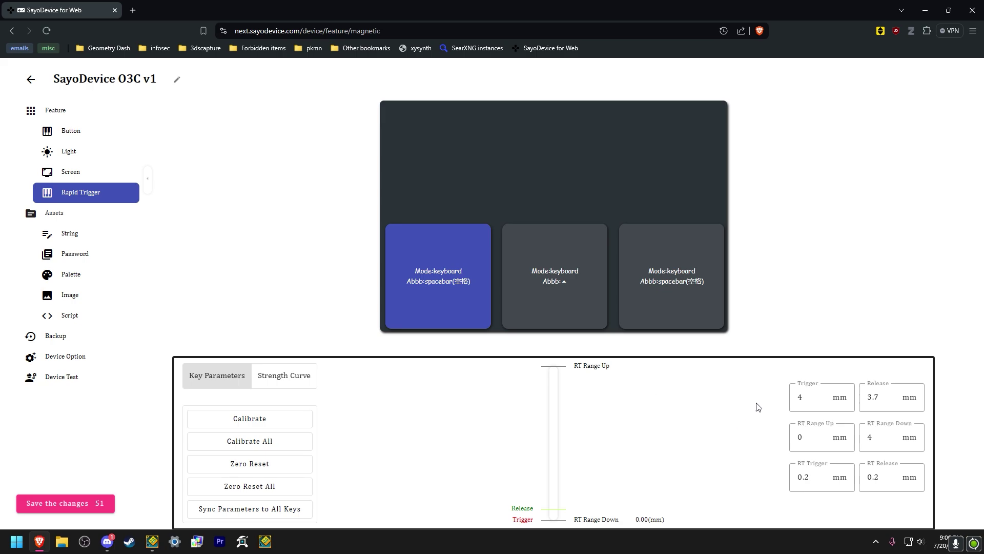
# Replace the first key's 3.7 mm release distance with 0 mm
pyautogui.click(805, 394)
pyautogui.moveTo(805, 394); pyautogui.dragTo(780, 408)
pyautogui.click(874, 396)
pyautogui.moveTo(881, 397); pyautogui.dragTo(852, 405)
pyautogui.write('0')
pyautogui.click(778, 418)
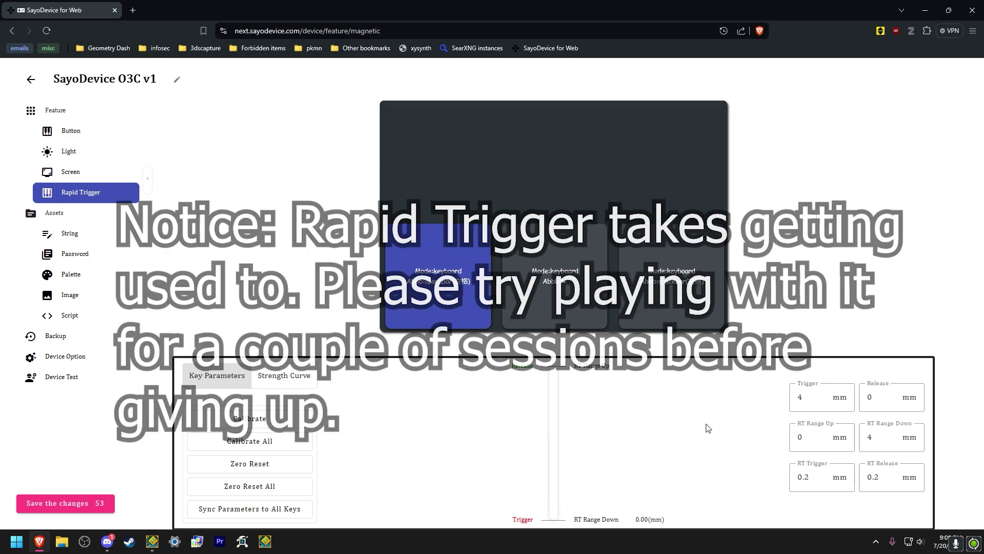
# Leave the RT Range values unchanged, set RT Trigger to 0.2 mm, then view the middle key
pyautogui.doubleClick(802, 438)
pyautogui.doubleClick(870, 437)
pyautogui.click(708, 437)
pyautogui.click(811, 477)
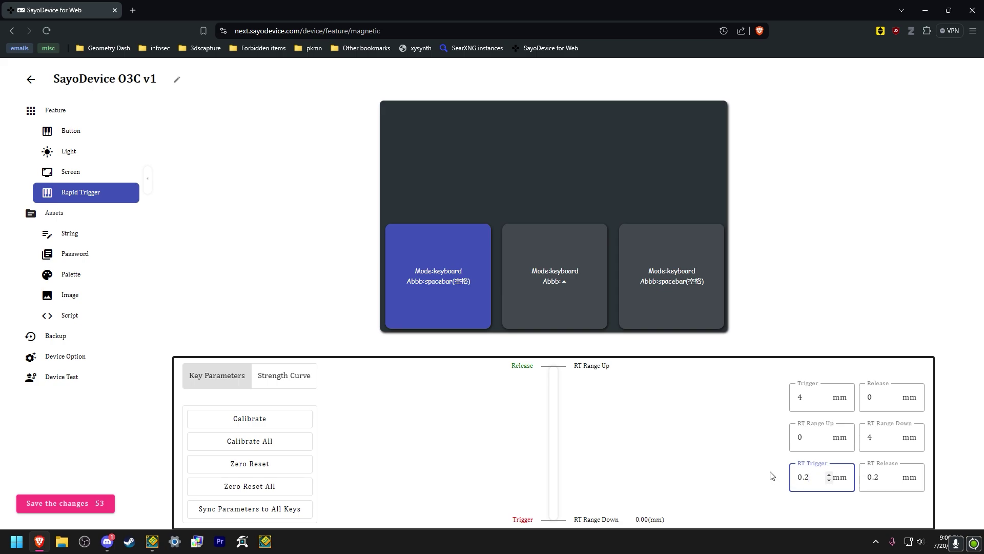
pyautogui.click(676, 321)
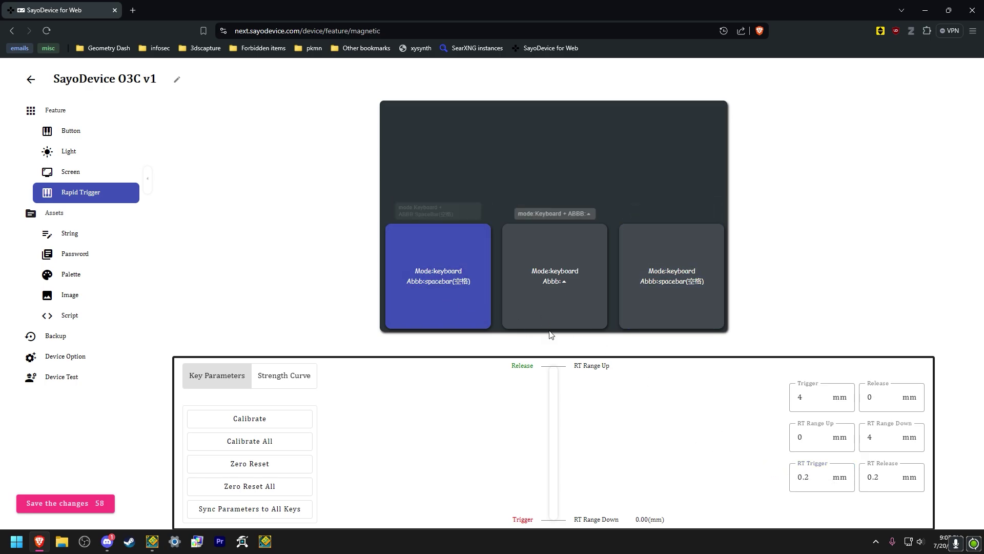
pyautogui.click(552, 307)
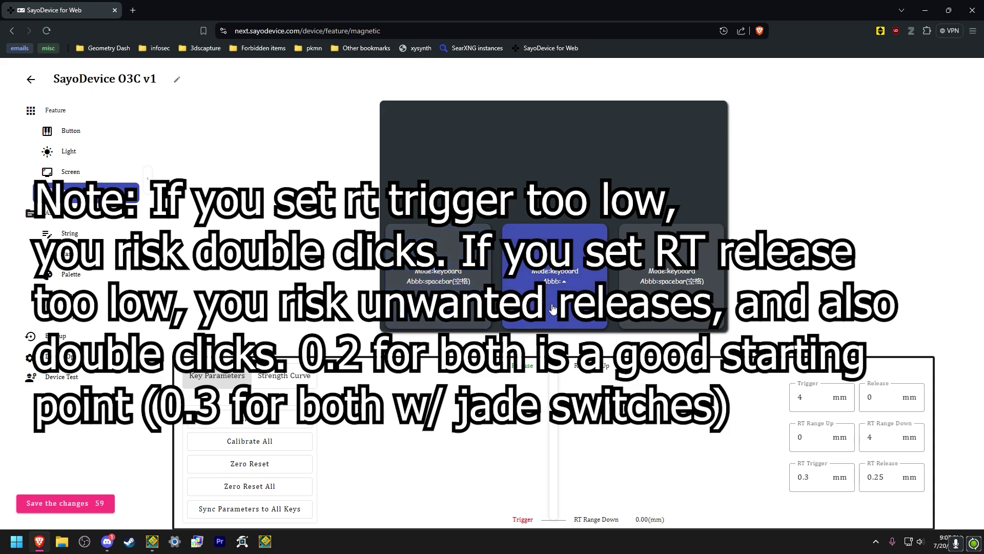
pyautogui.click(553, 308)
pyautogui.click(553, 308)
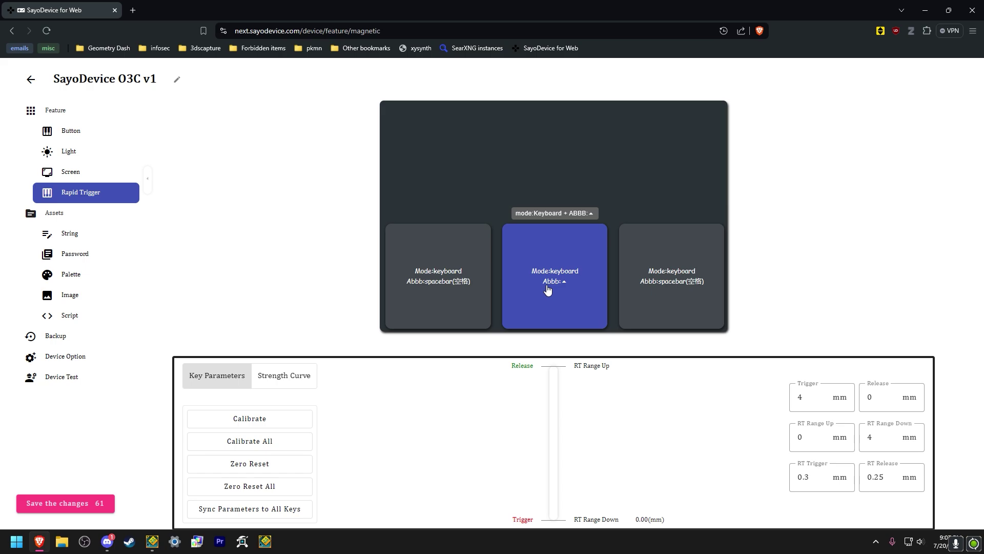
pyautogui.click(437, 314)
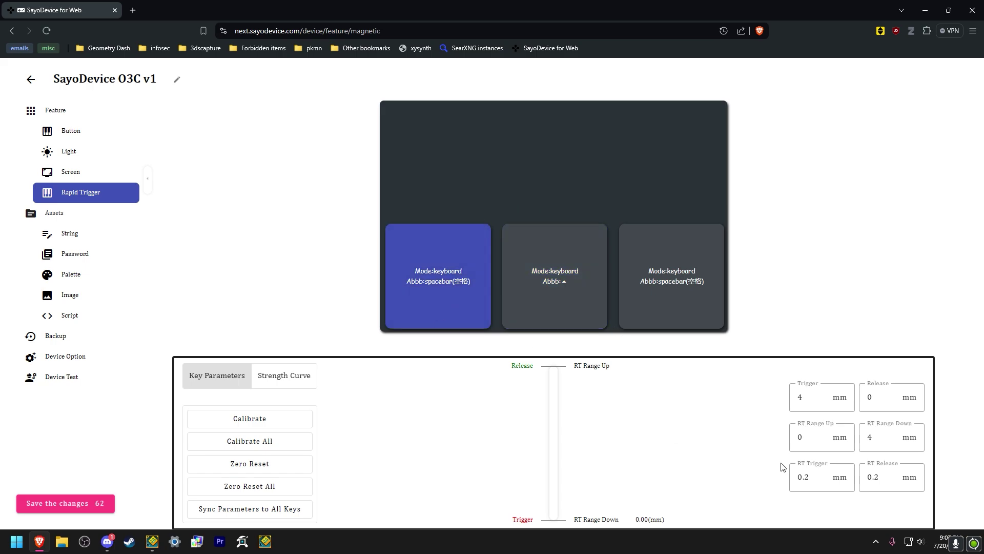
pyautogui.click(811, 475)
pyautogui.press('space')
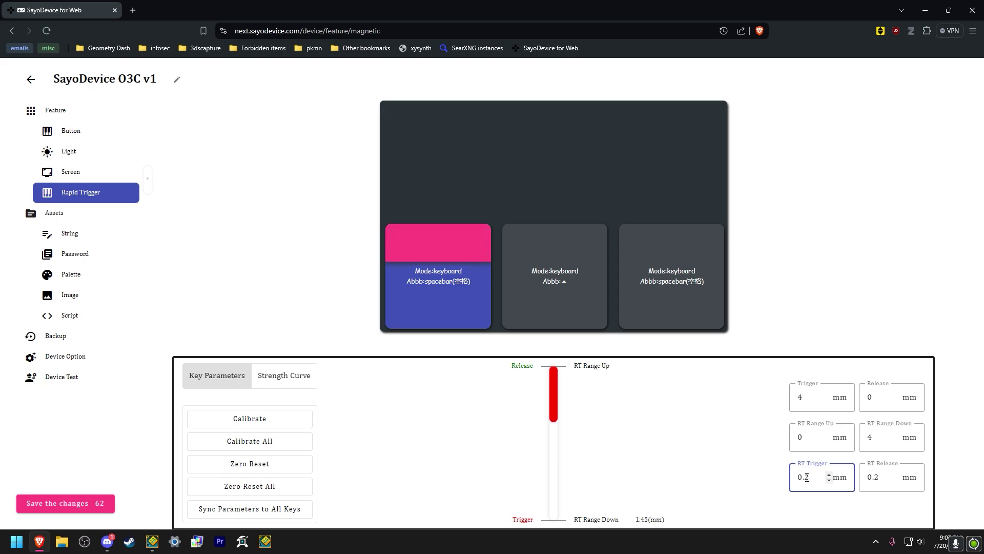
pyautogui.press('space')
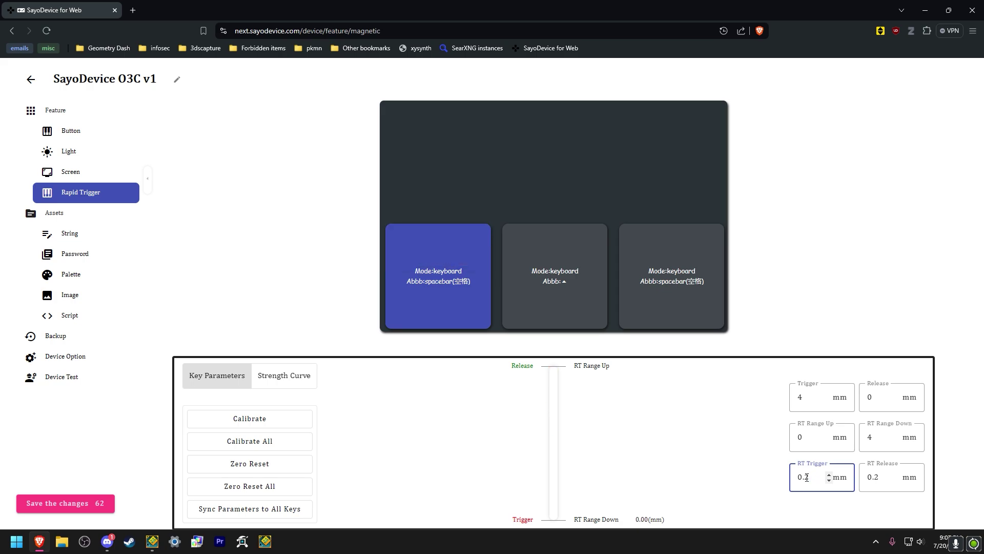
pyautogui.press('space')
pyautogui.press('space')
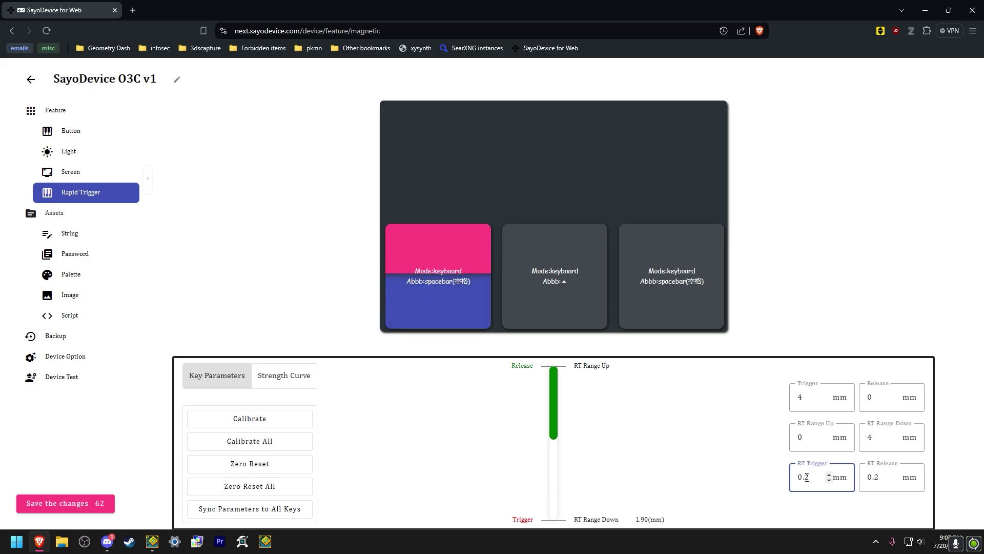
pyautogui.press('space')
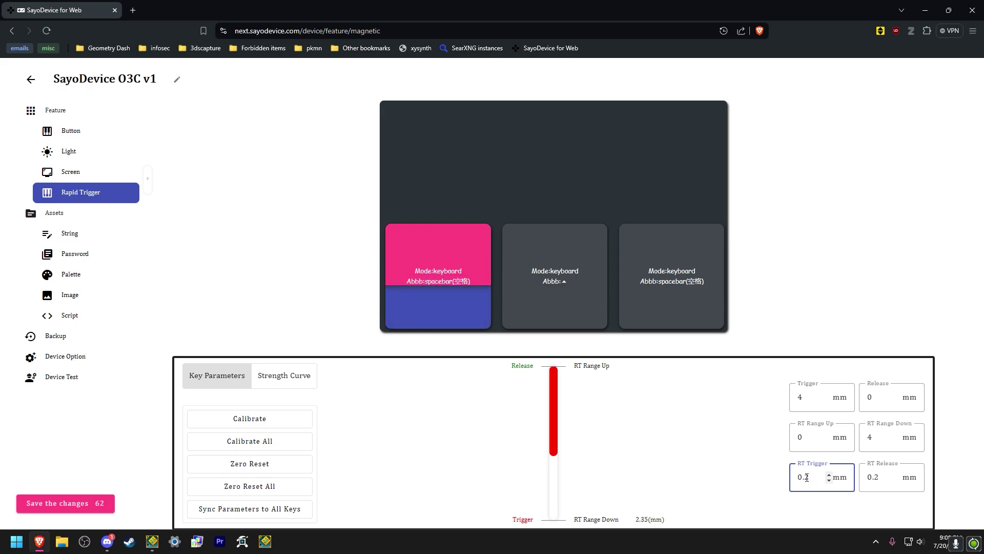
pyautogui.press('space')
pyautogui.press('space')
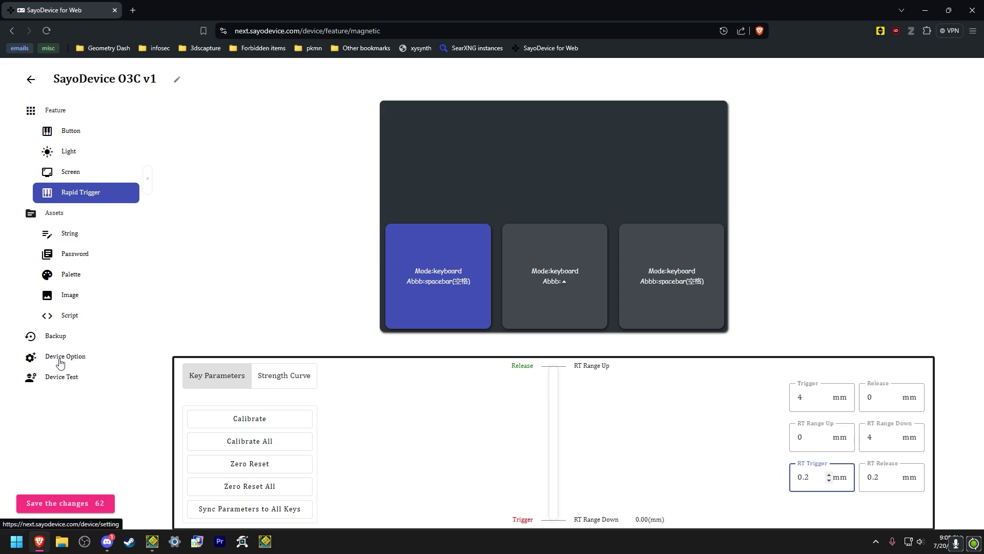
# Keep USB Rate at 8000hz and key debounce at 1, then save the device settings
pyautogui.click(60, 363)
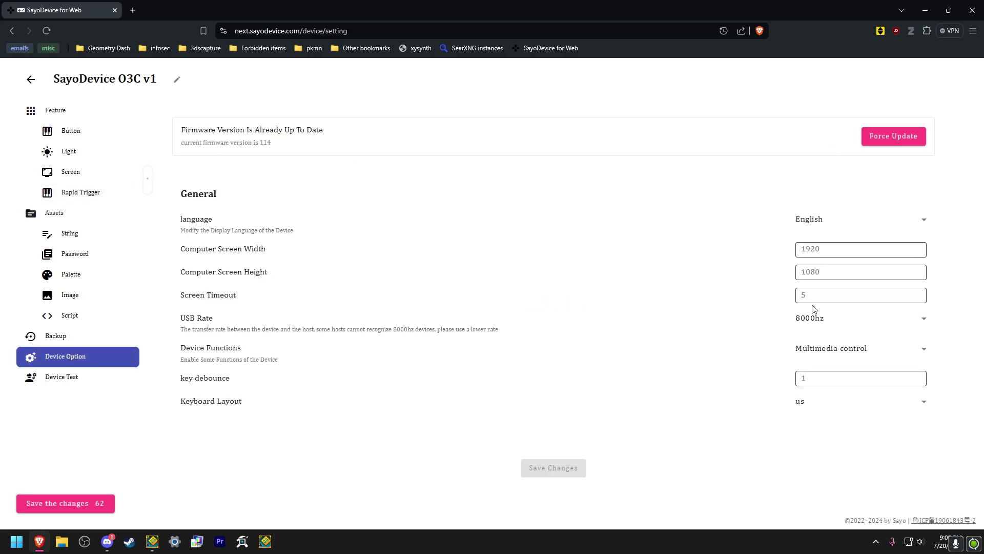
pyautogui.click(819, 318)
pyautogui.click(821, 319)
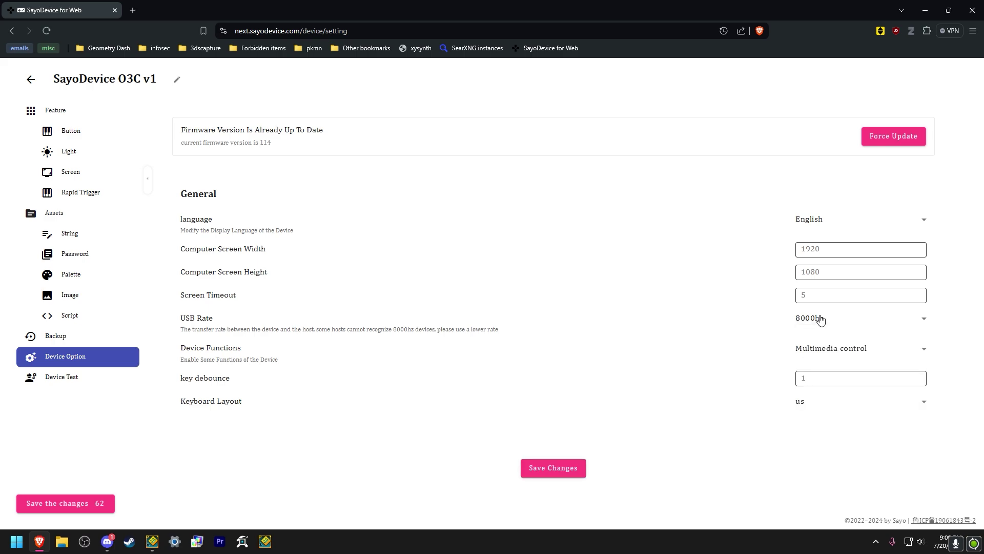
pyautogui.click(822, 377)
pyautogui.press('Return')
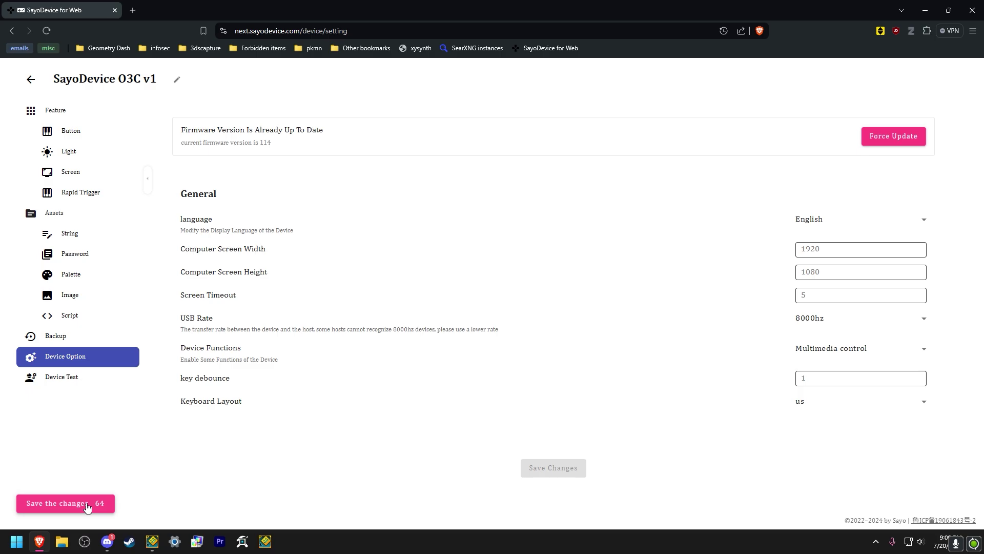
# Compare the first and middle keys' RT values, ending on the first key at 4 mm trigger
pyautogui.click(60, 190)
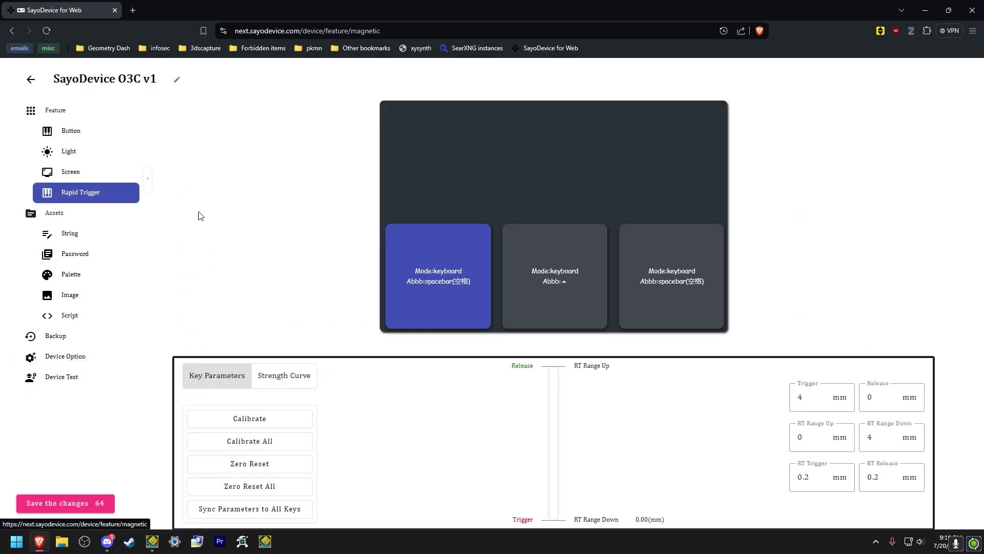
pyautogui.click(677, 324)
pyautogui.click(513, 310)
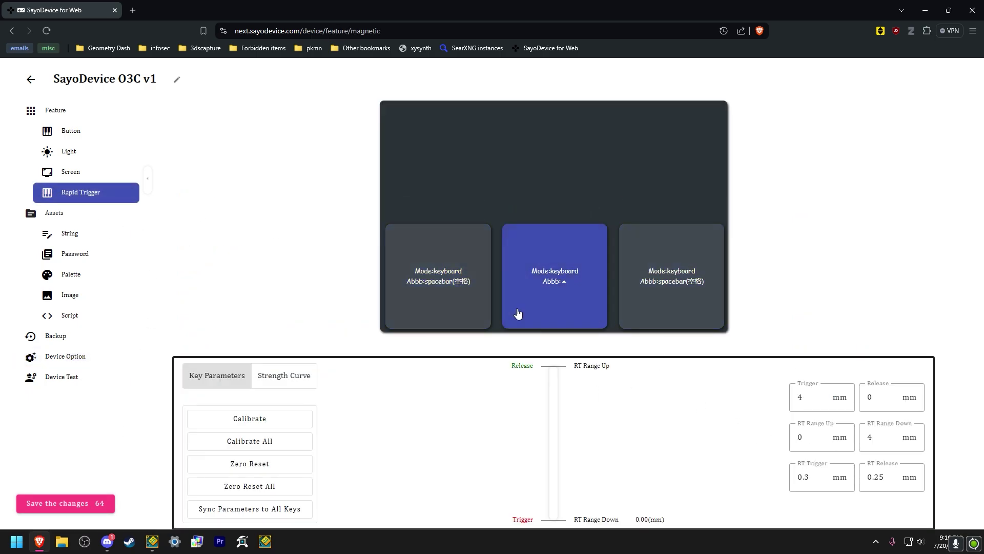
pyautogui.click(439, 318)
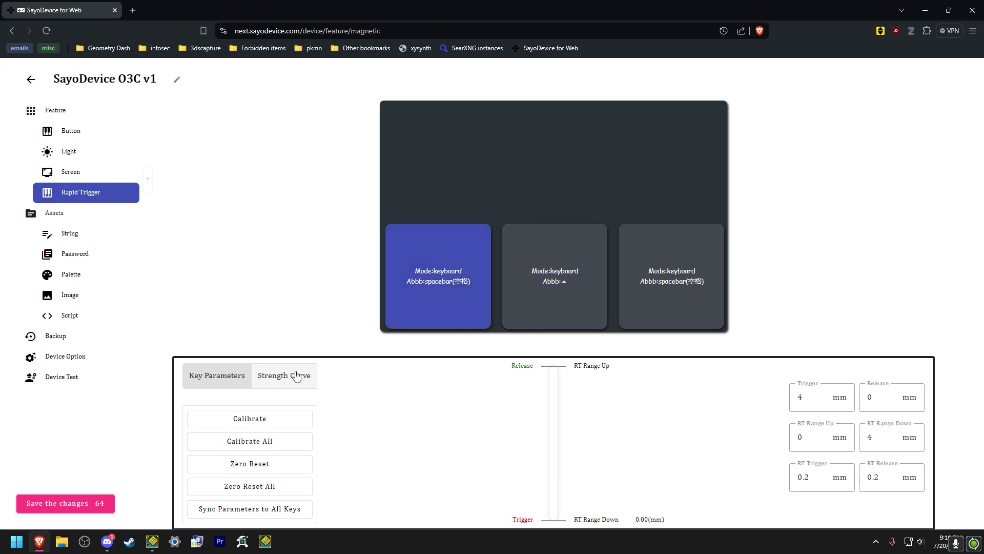
pyautogui.click(571, 312)
pyautogui.click(452, 287)
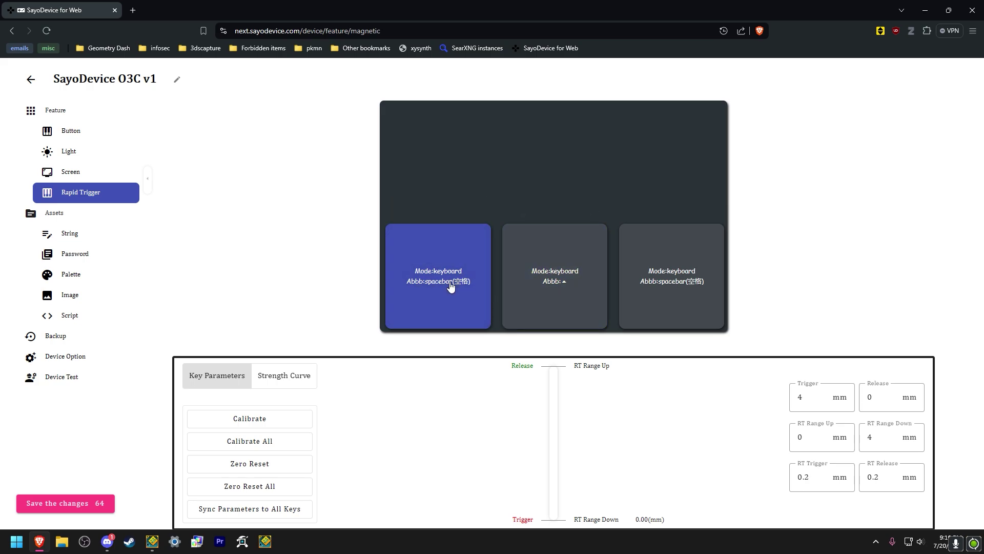